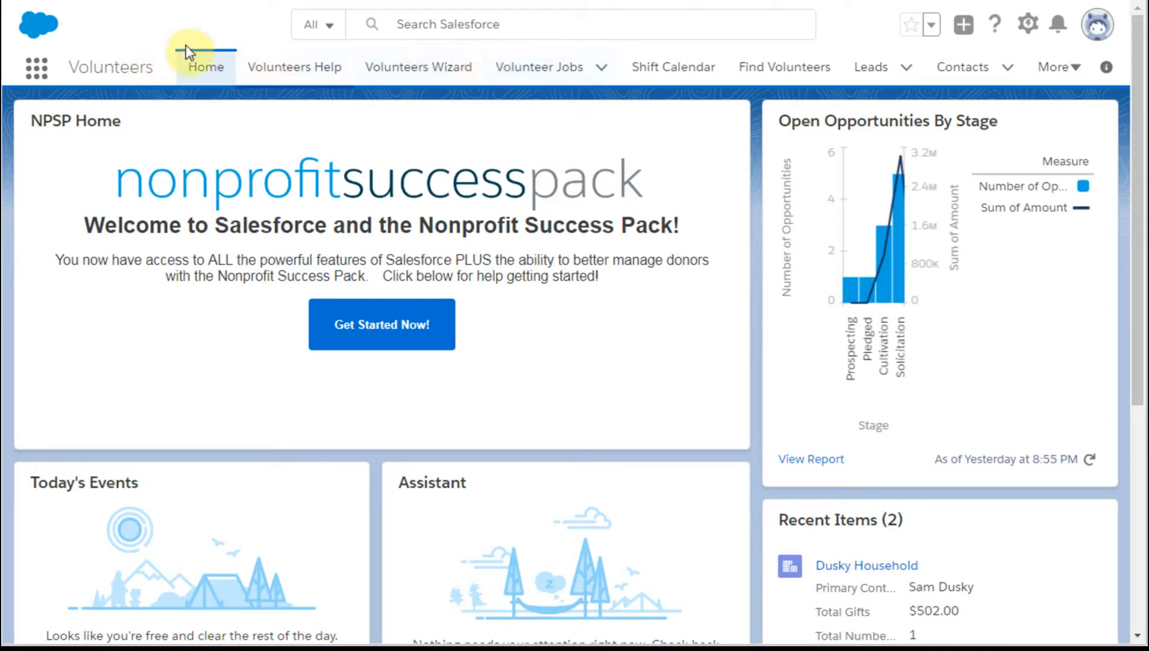
Switch to the Sage Financials app and view the US Non Profit Expense transactions, including the list's posting-status filter options.
click(36, 71)
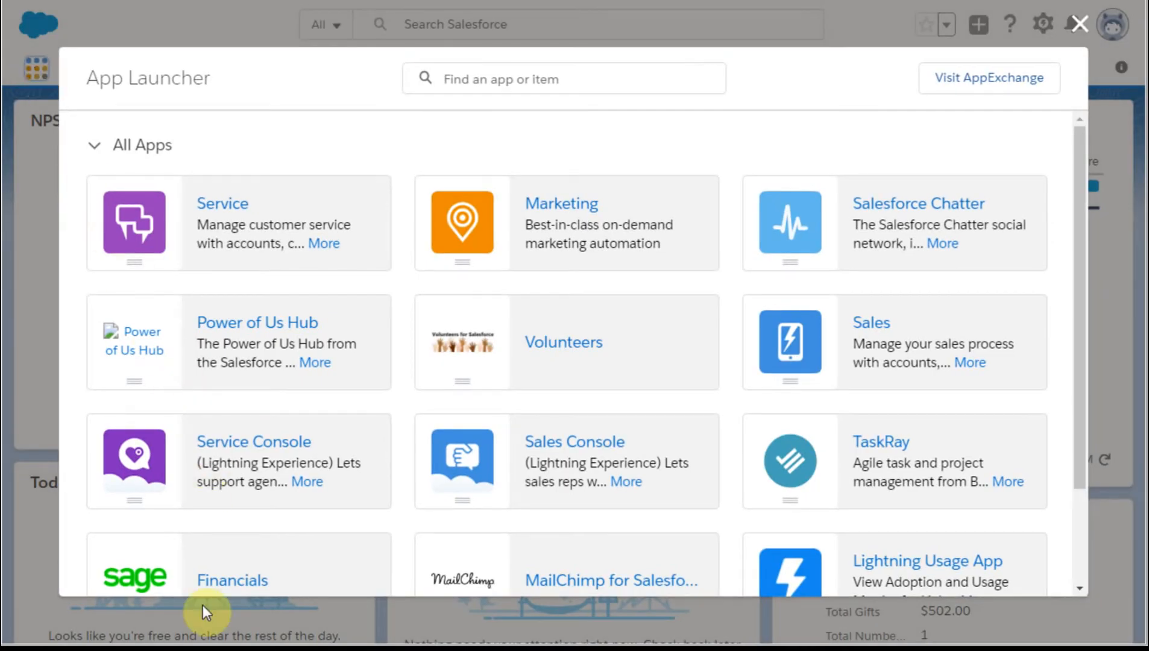
click(199, 582)
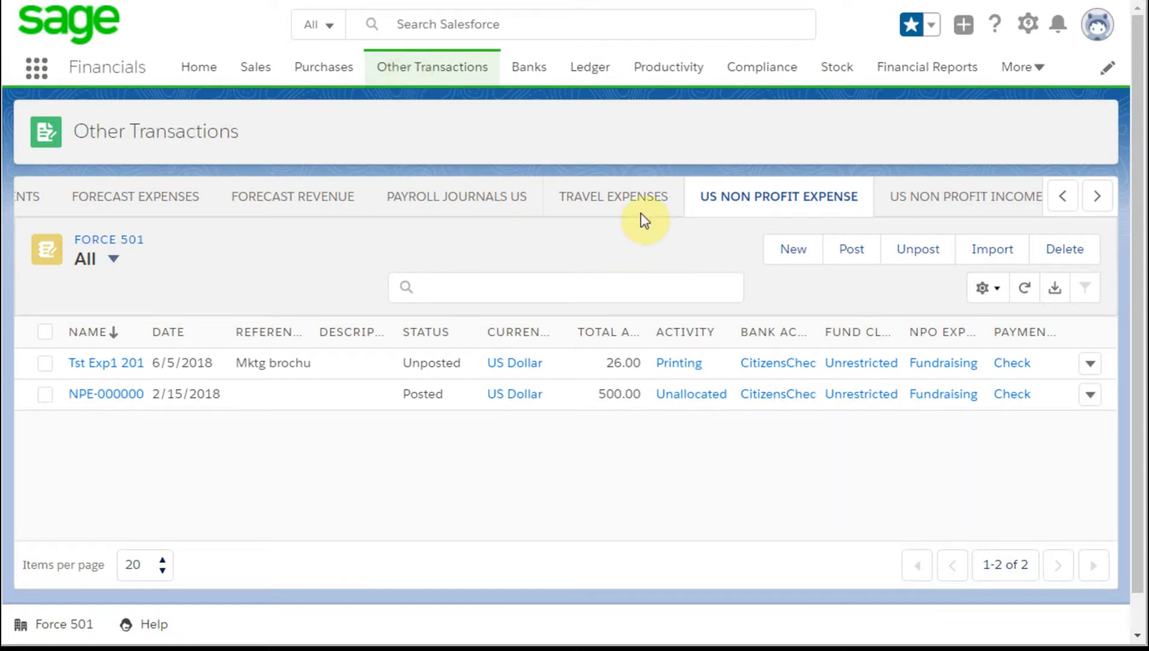
click(1102, 194)
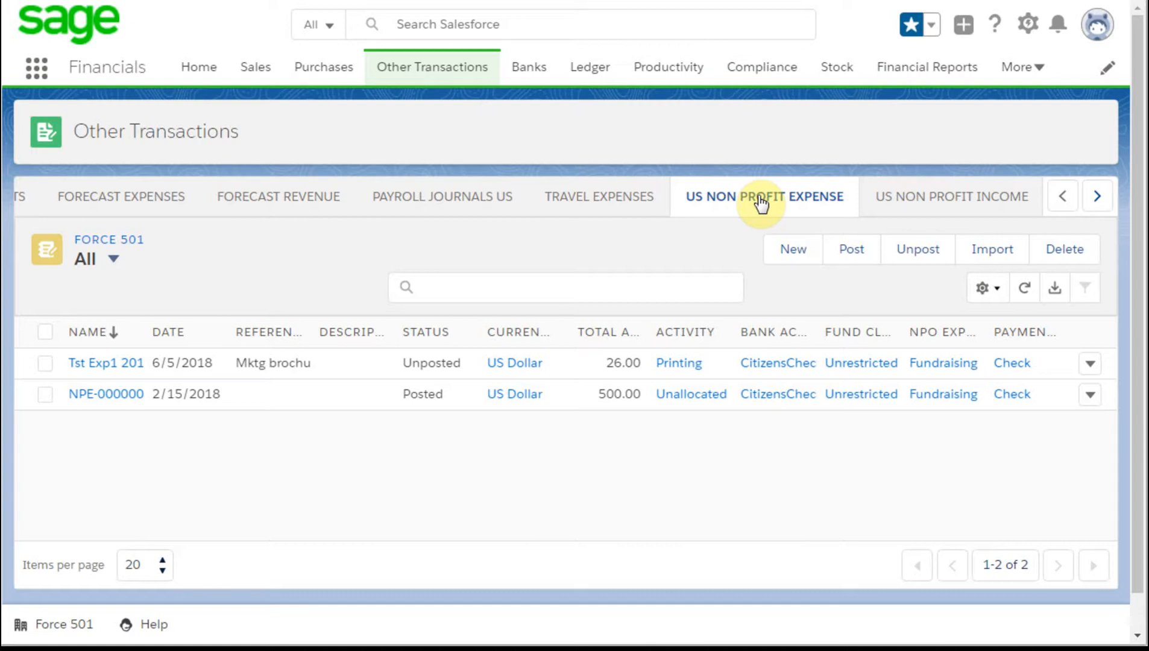
click(113, 259)
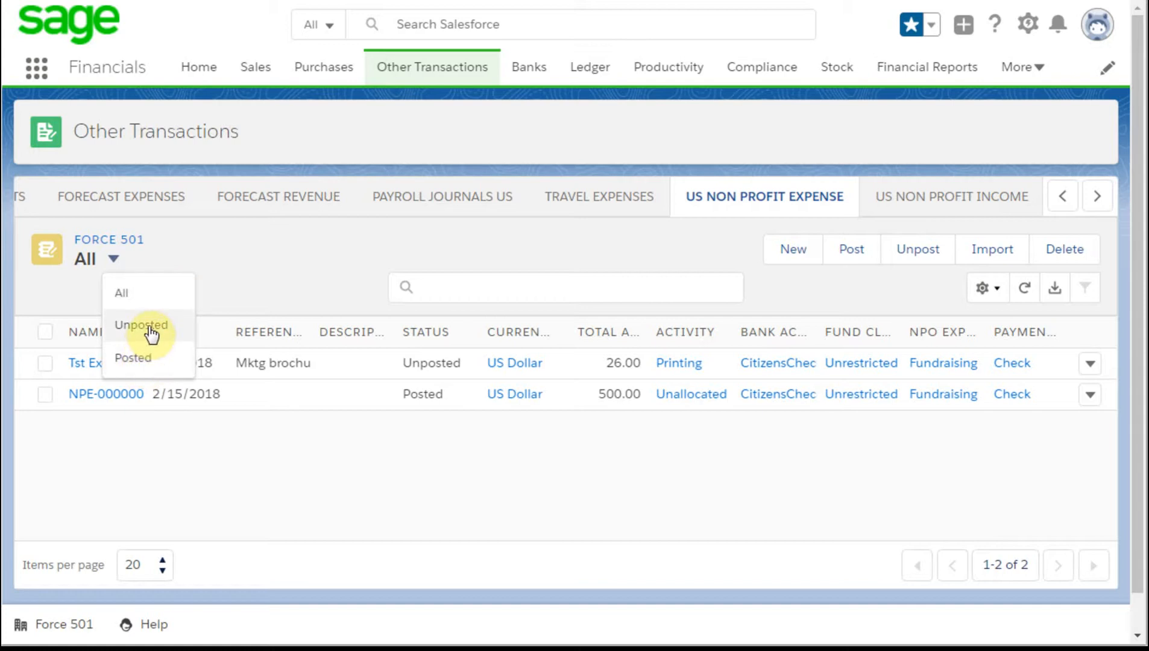
click(218, 239)
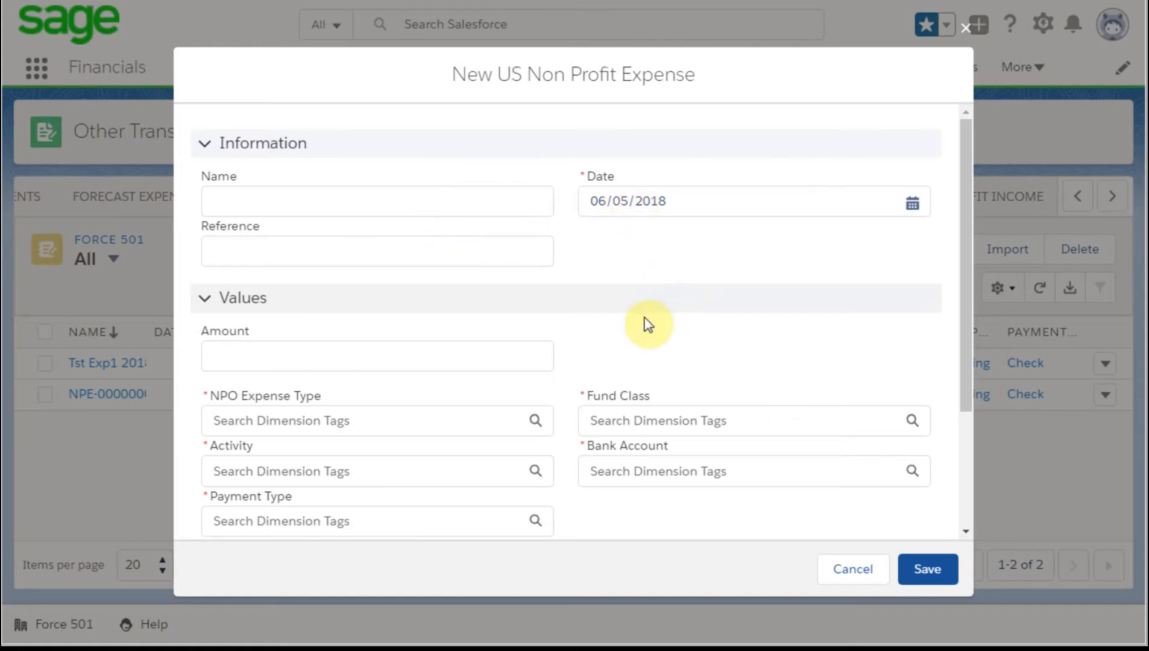
Start a new US Non Profit Expense and set its NPO Expense Type to Management & General.
drag(967, 270, 999, 380)
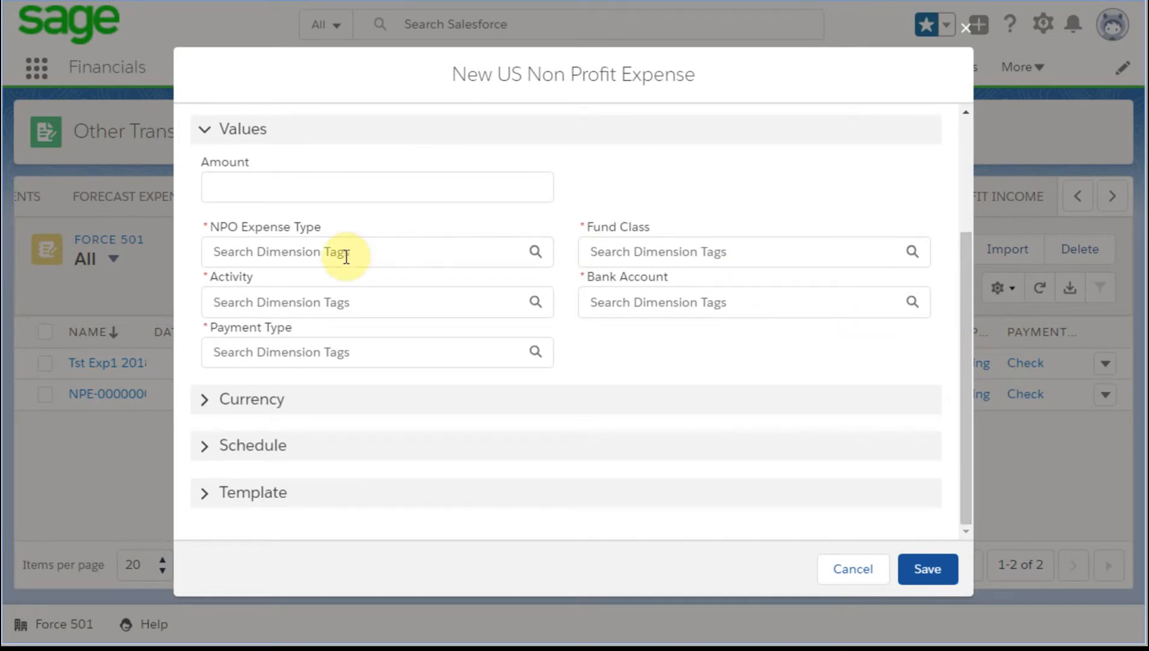
click(313, 250)
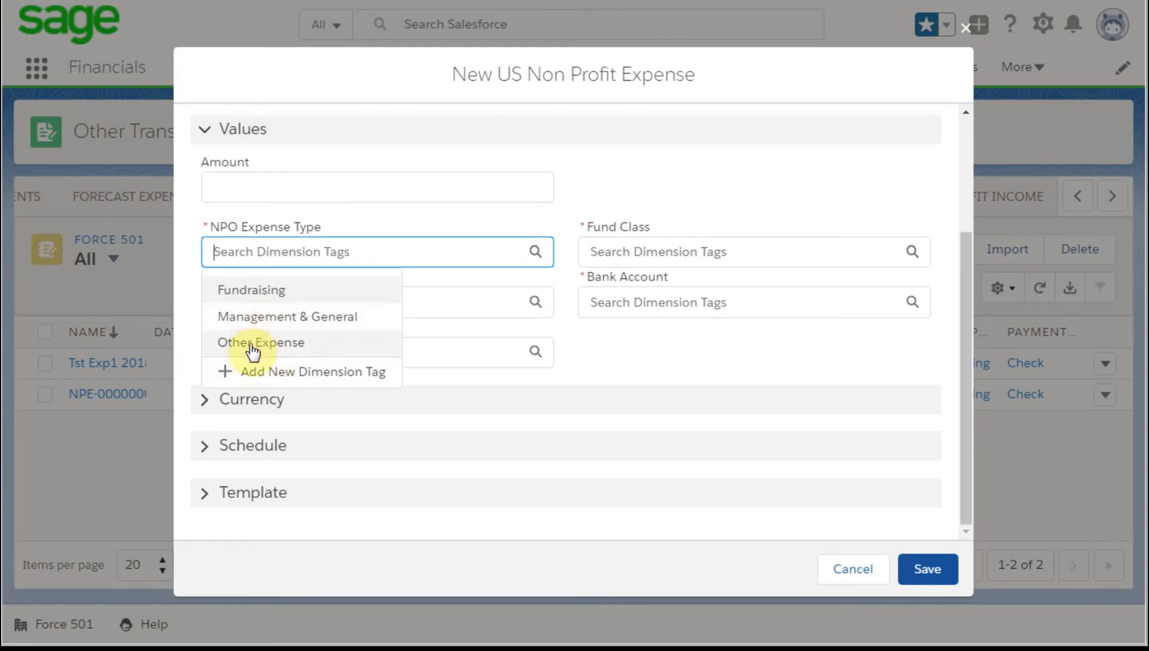
click(184, 253)
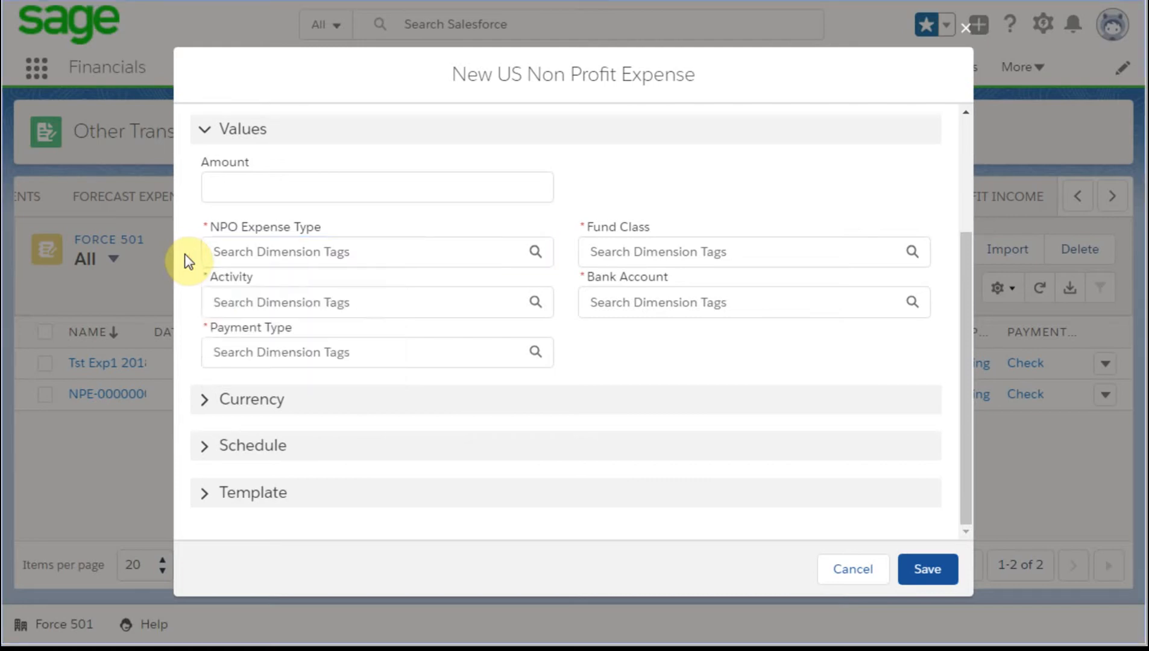
click(252, 252)
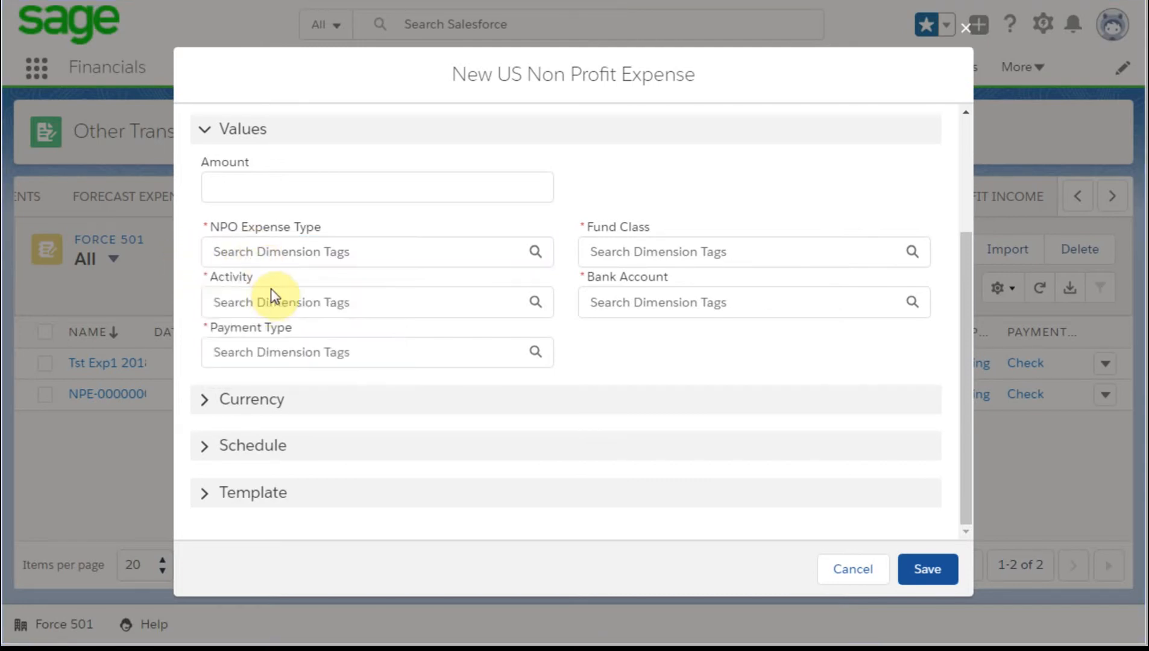
click(260, 255)
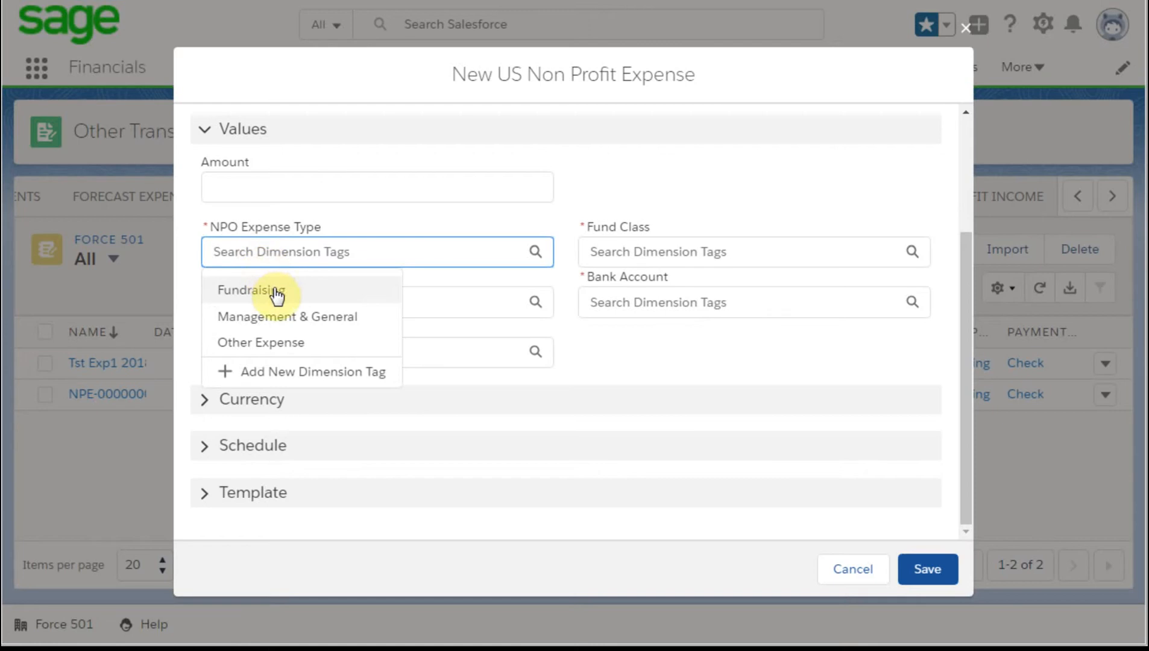
click(276, 315)
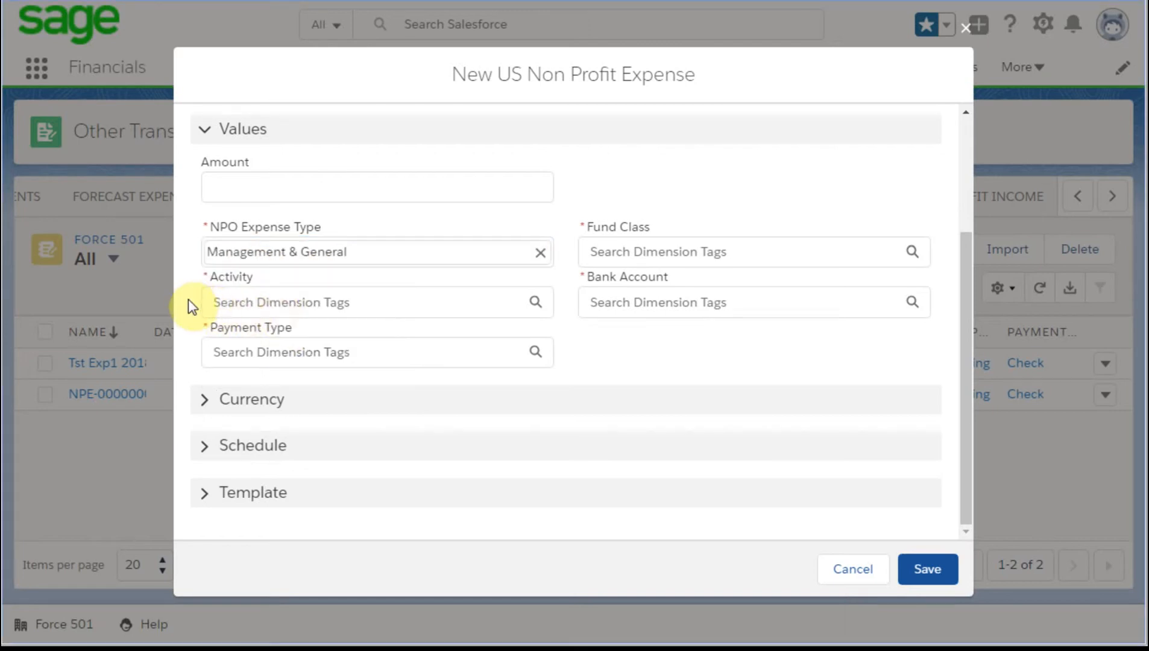
Set the new expense's Activity to Printing and its Payment Type to Cash.
click(261, 301)
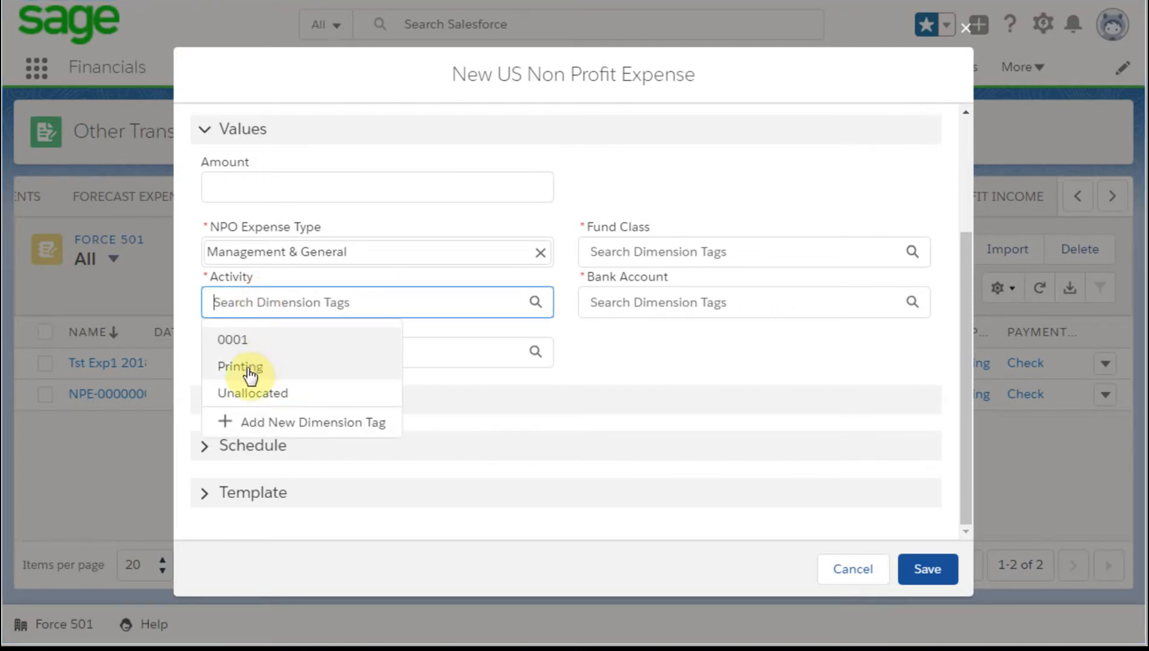
click(252, 367)
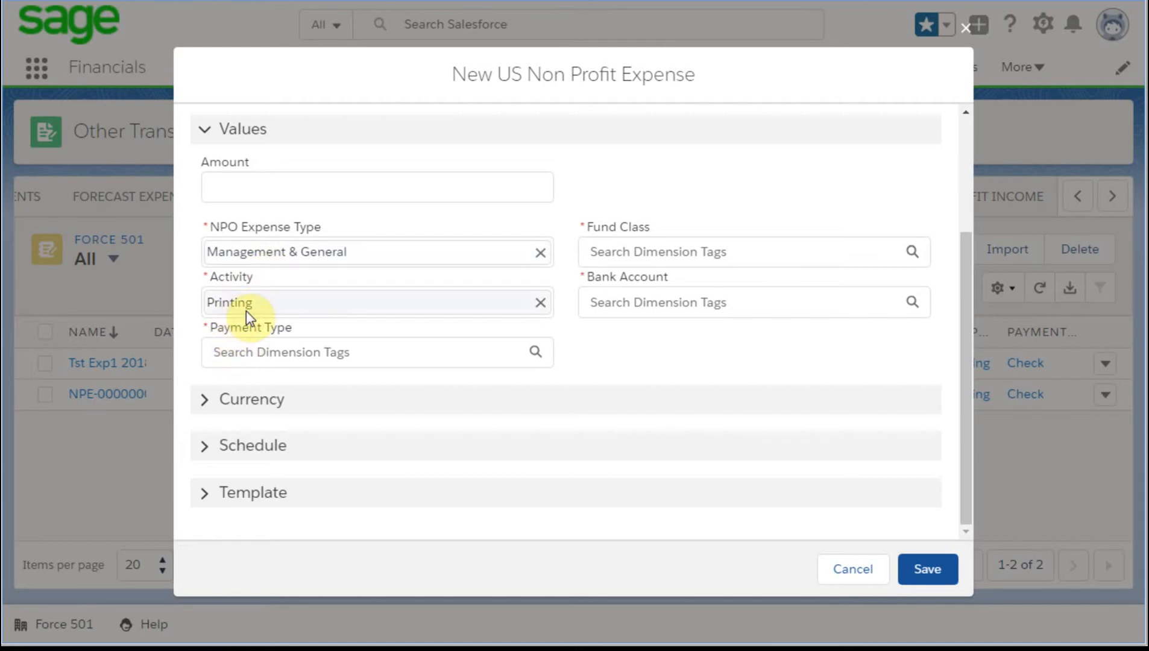
click(248, 351)
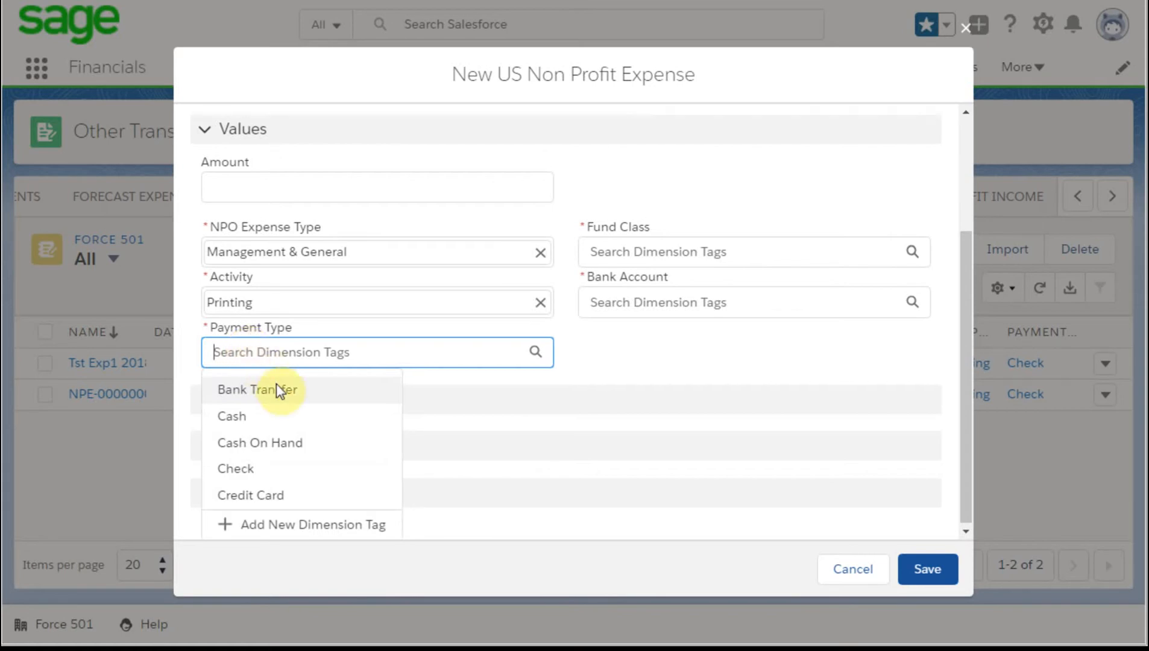
click(237, 419)
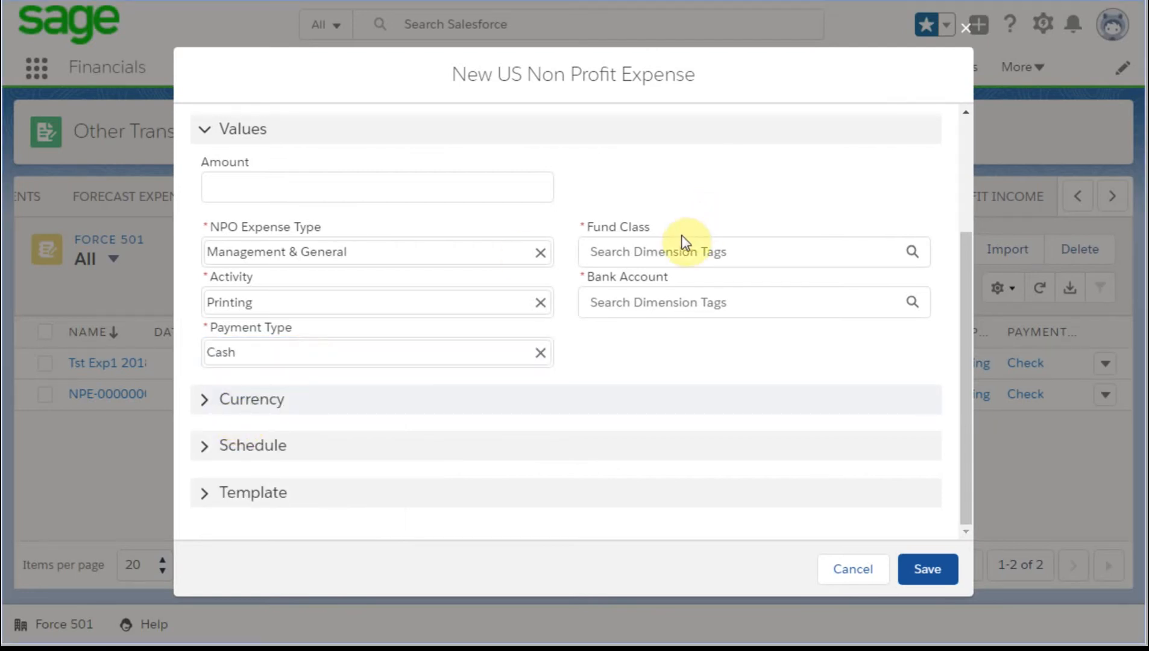
Set the expense's Fund Class to Unrestricted and Bank Account to CitizensChecking, and discard the form without saving.
click(636, 254)
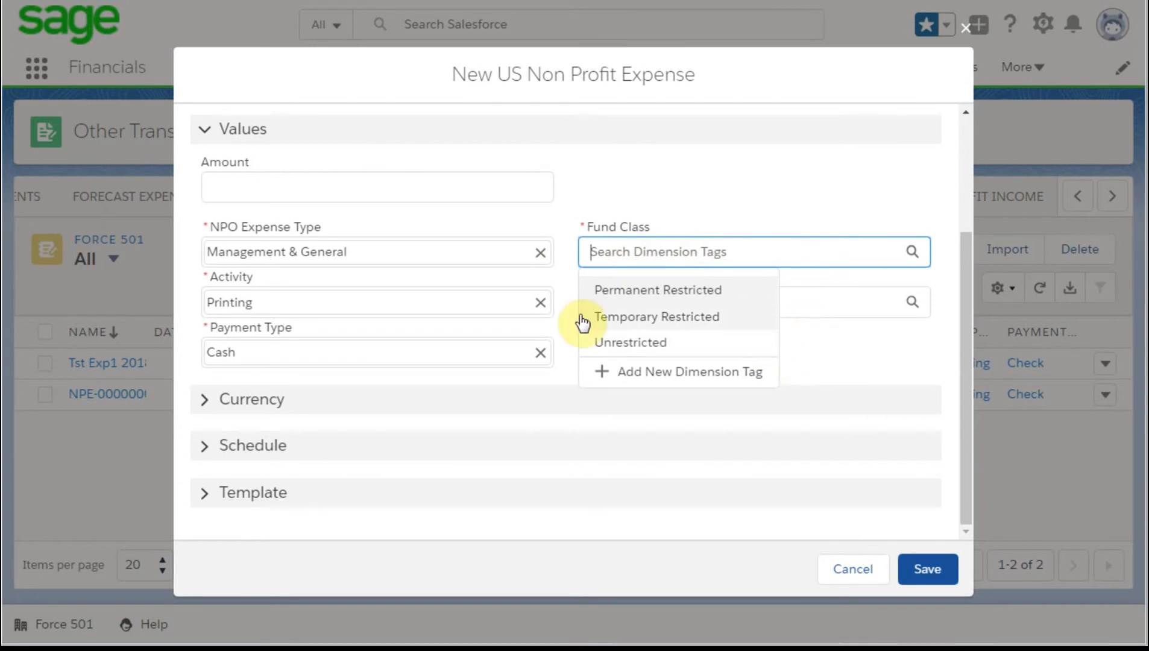
click(605, 344)
click(623, 305)
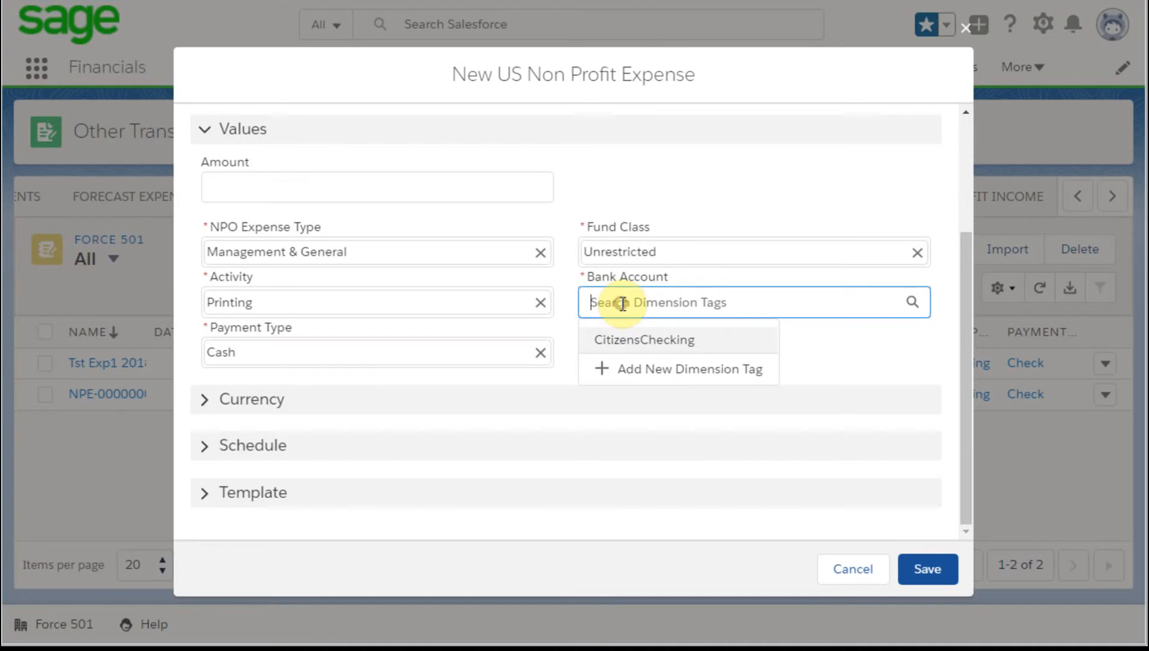
click(635, 342)
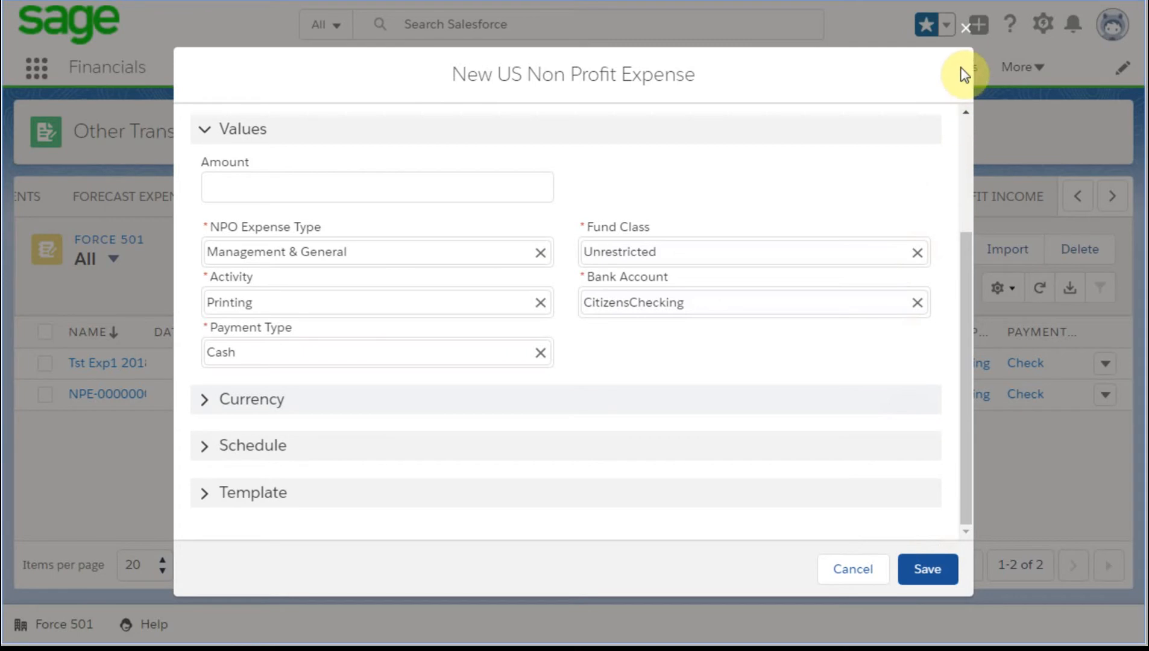
click(974, 28)
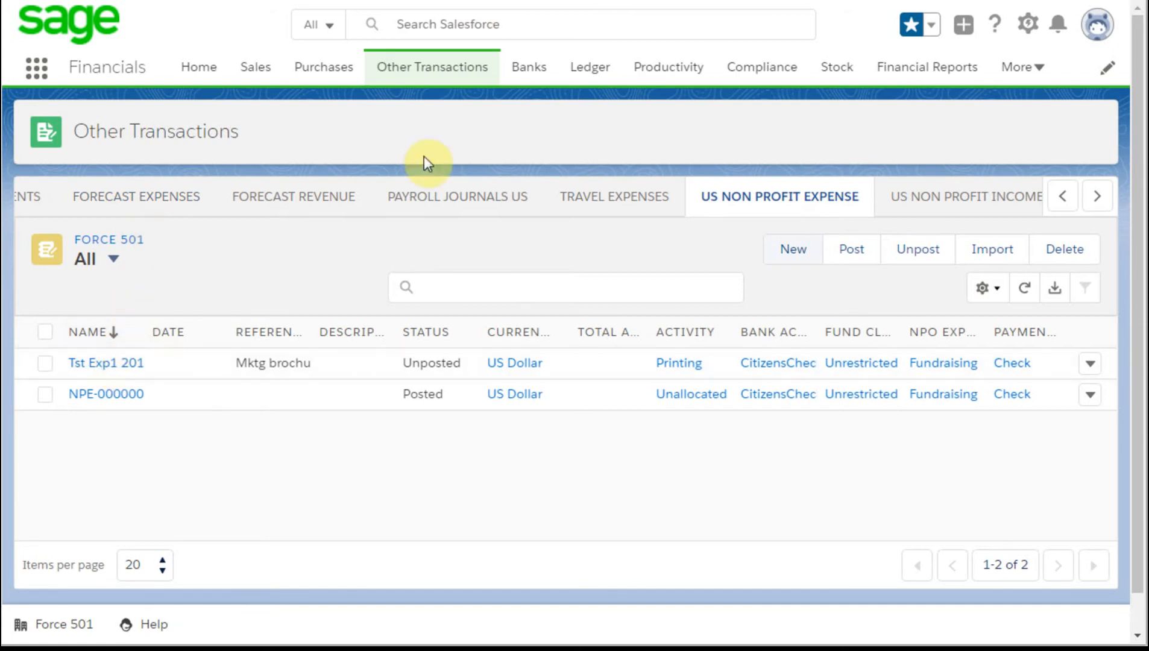
Review the details and related journal items of the expense record Tst Exp1 2018-06-05.
key(ctrl+Tab)
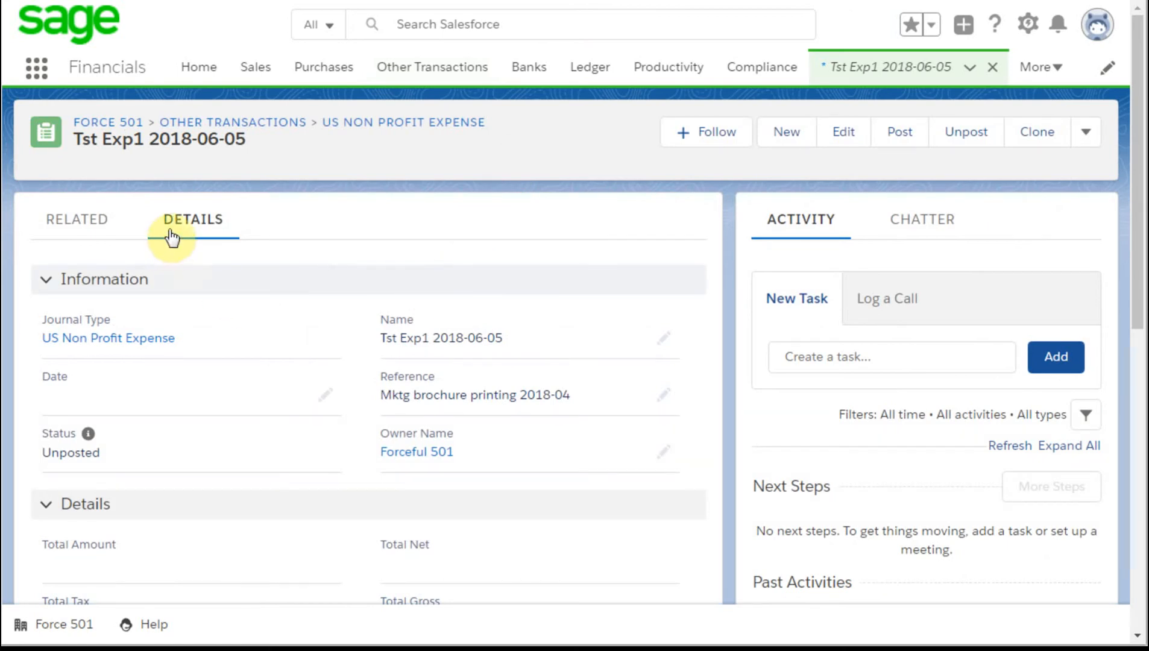
scroll(259, 334, down, 3)
scroll(238, 318, up, 1)
click(88, 130)
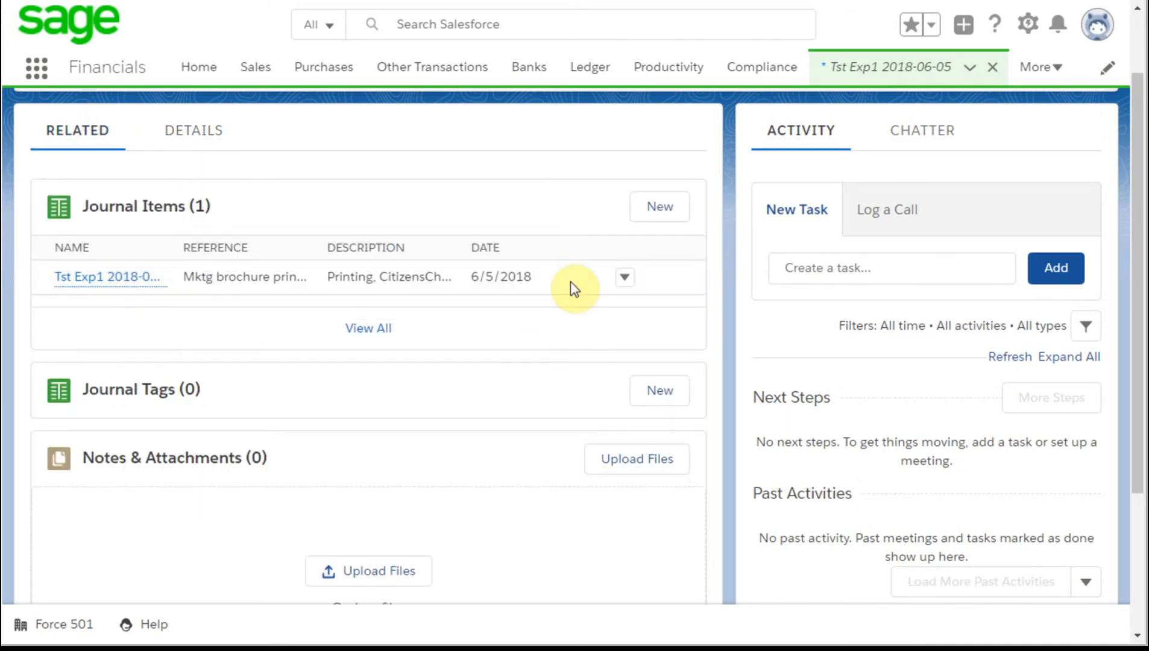
scroll(592, 174, down, 1)
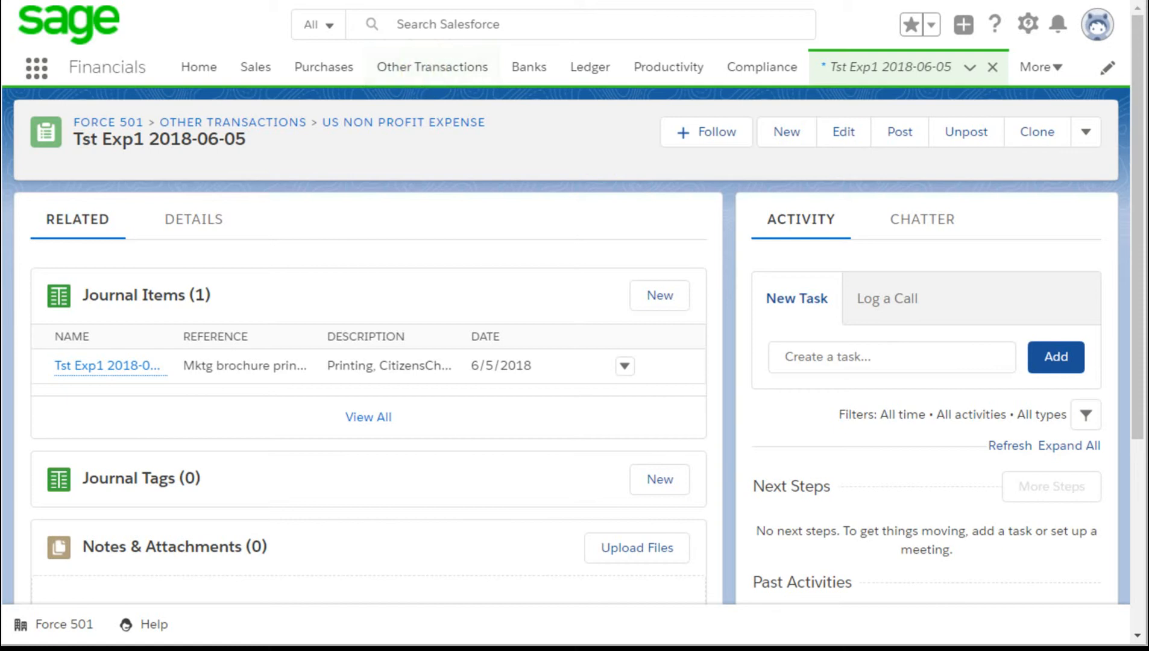
Return to Other Transactions, start a new US Non Profit Income transaction and examine its NPO Income Type options.
click(432, 66)
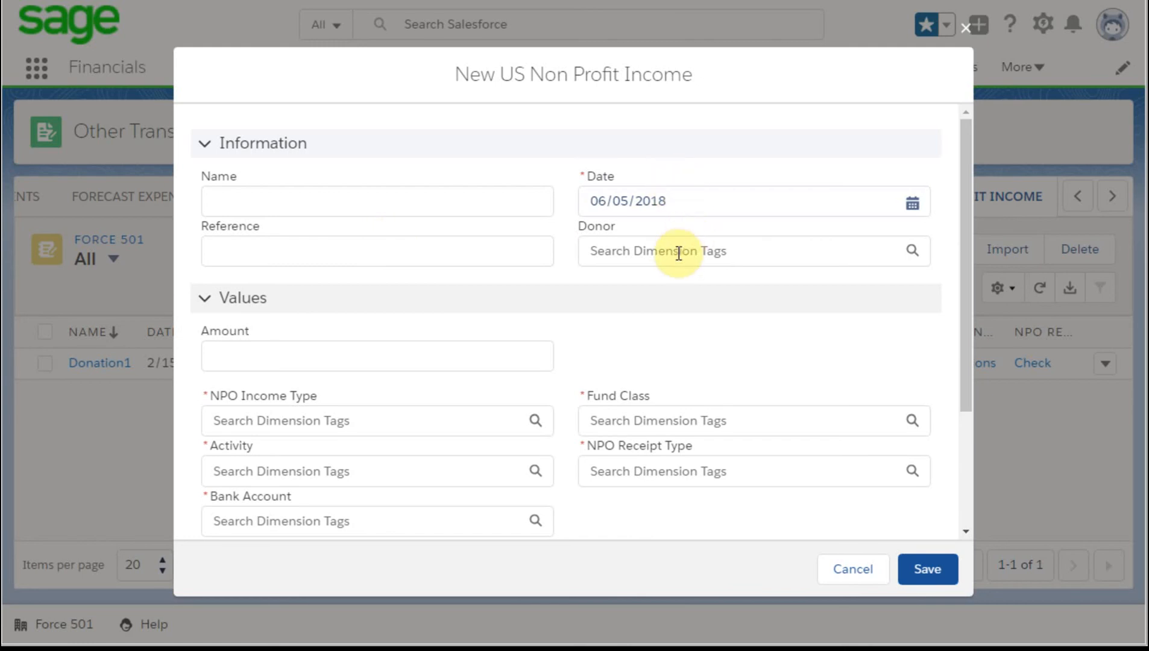
drag(967, 202, 977, 287)
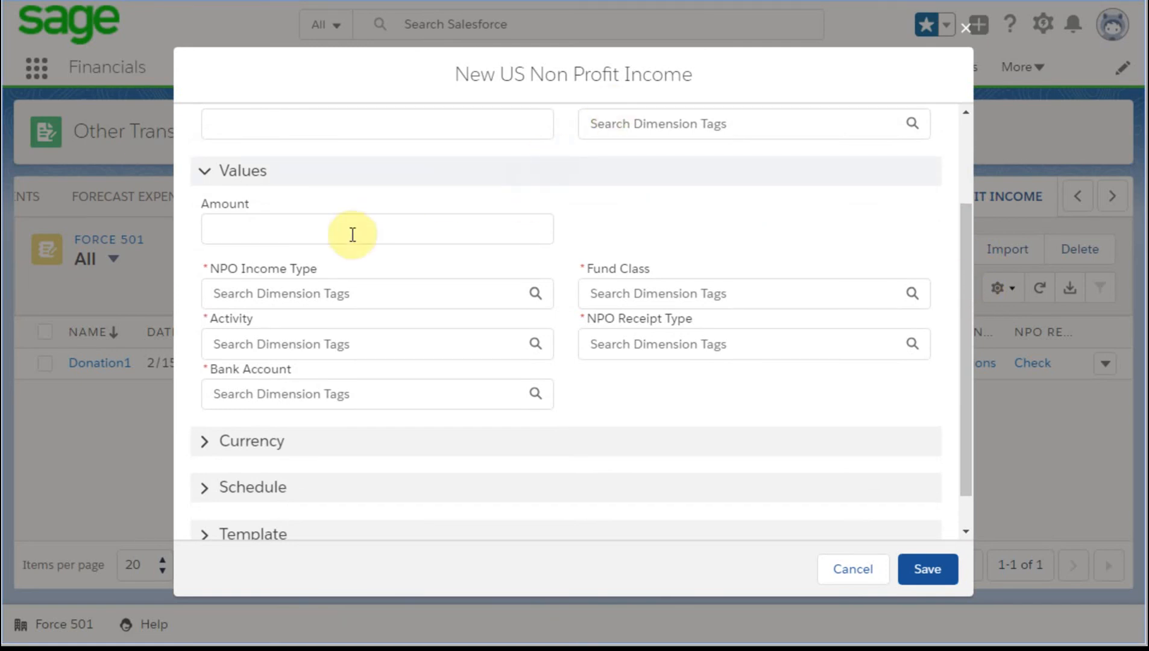
click(273, 289)
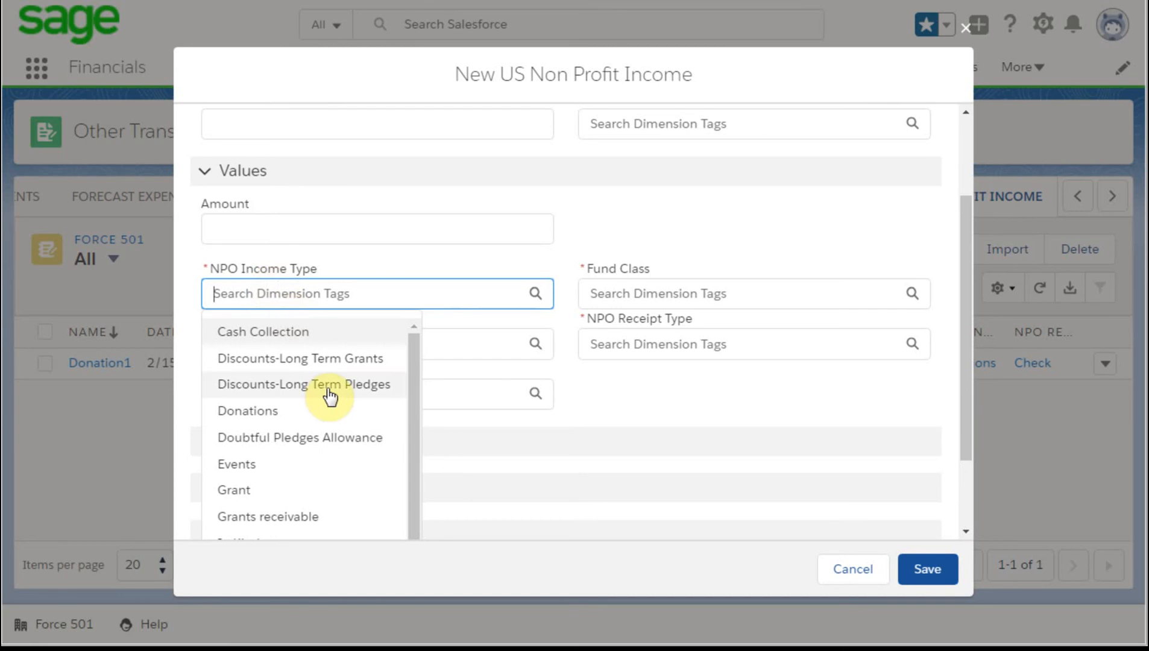
scroll(305, 457, down, 1)
scroll(305, 454, up, 2)
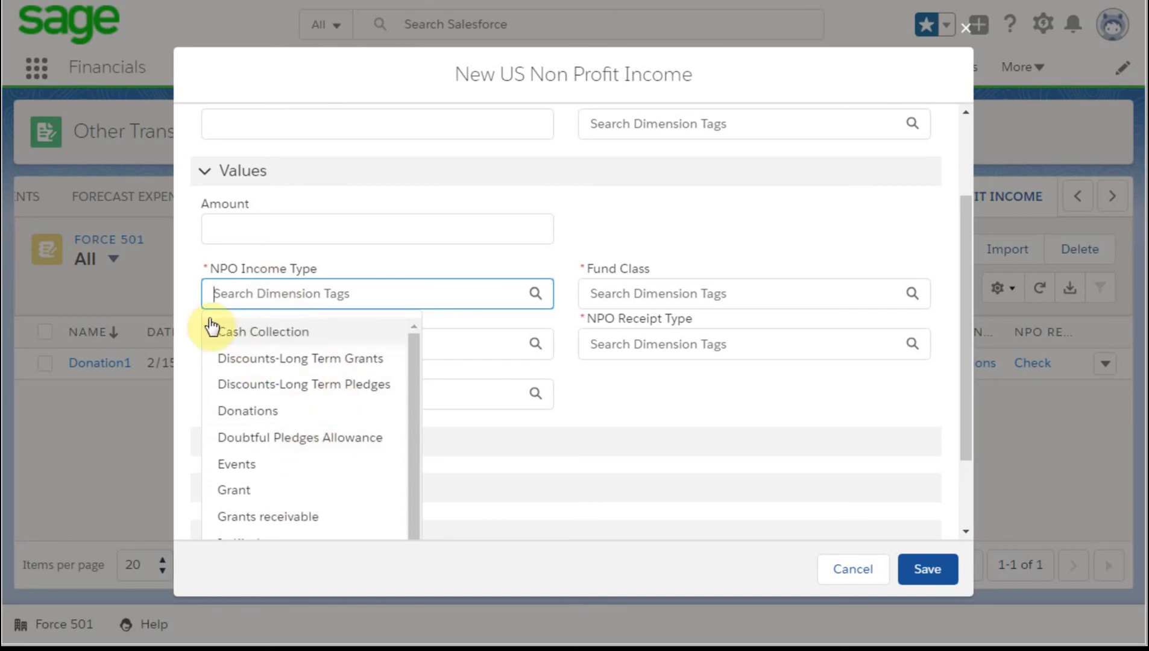
click(184, 300)
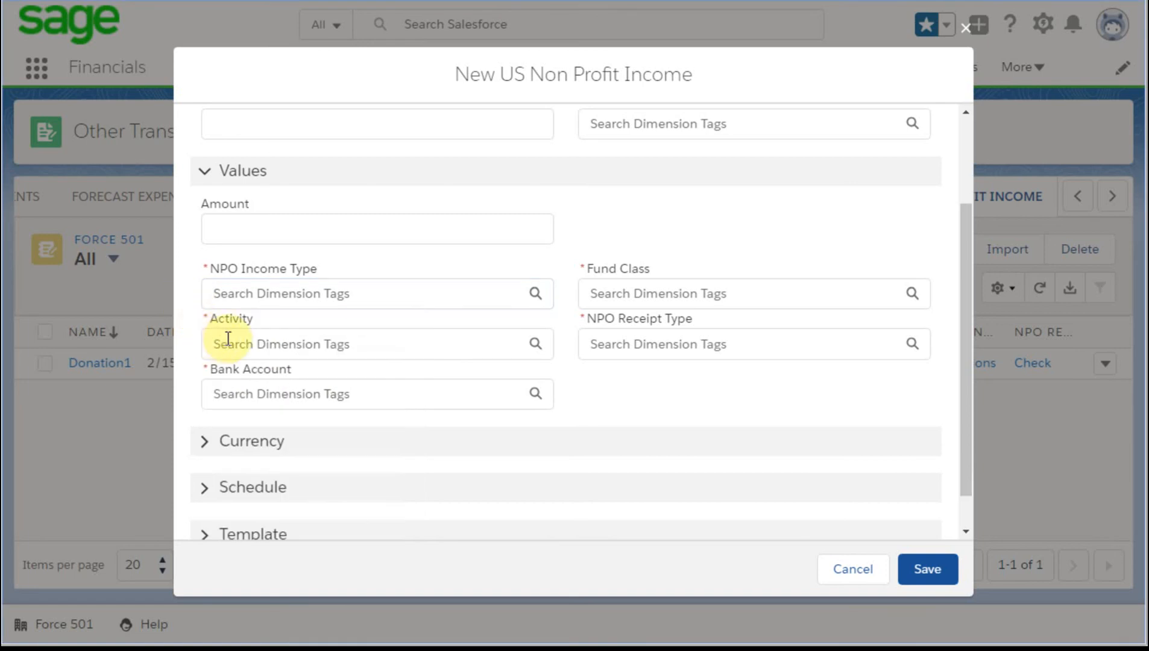
Set the income's Bank Account to CitizensChecking, check the Fund Class and NPO Receipt Type options, and discard the form.
click(249, 391)
click(268, 429)
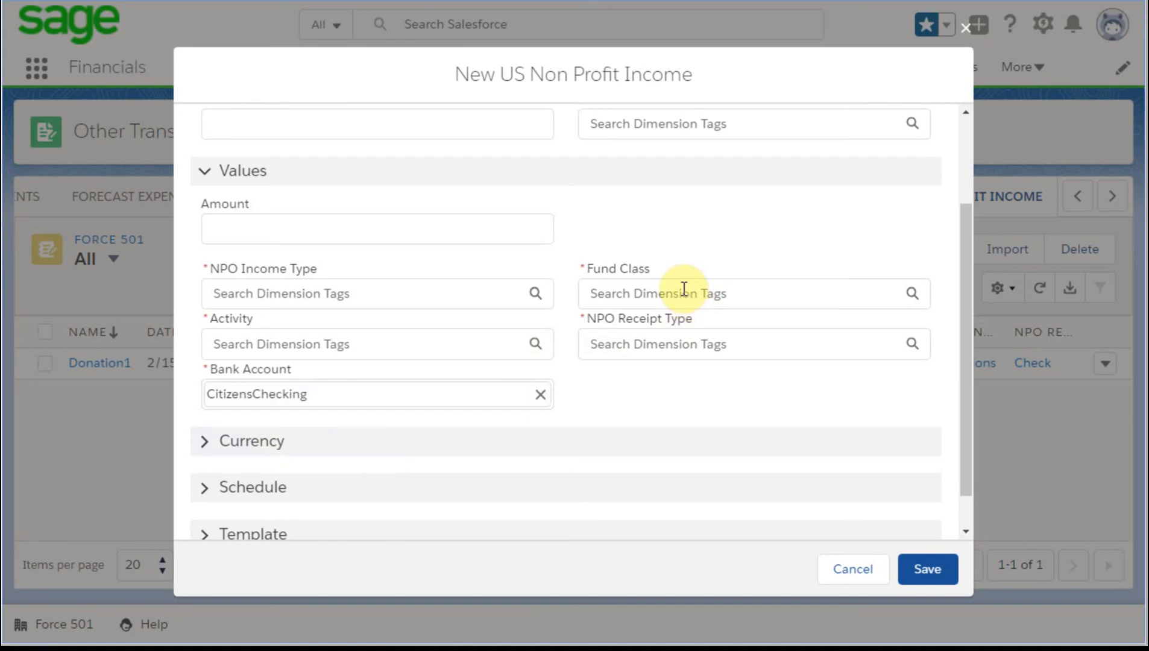
click(677, 293)
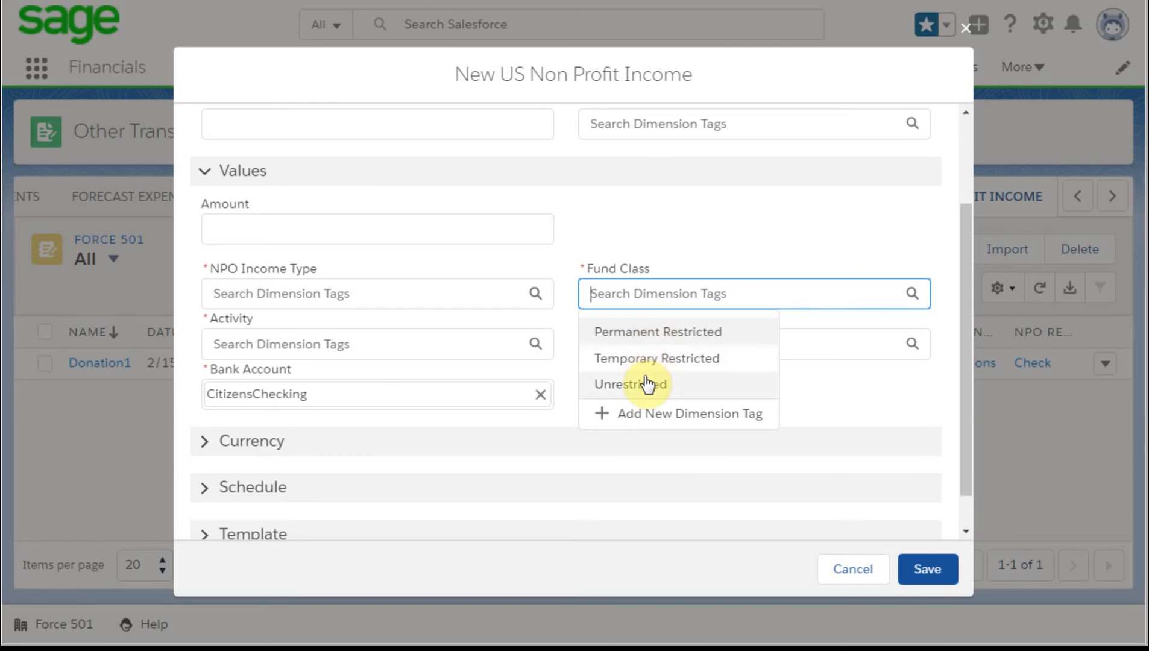
click(564, 341)
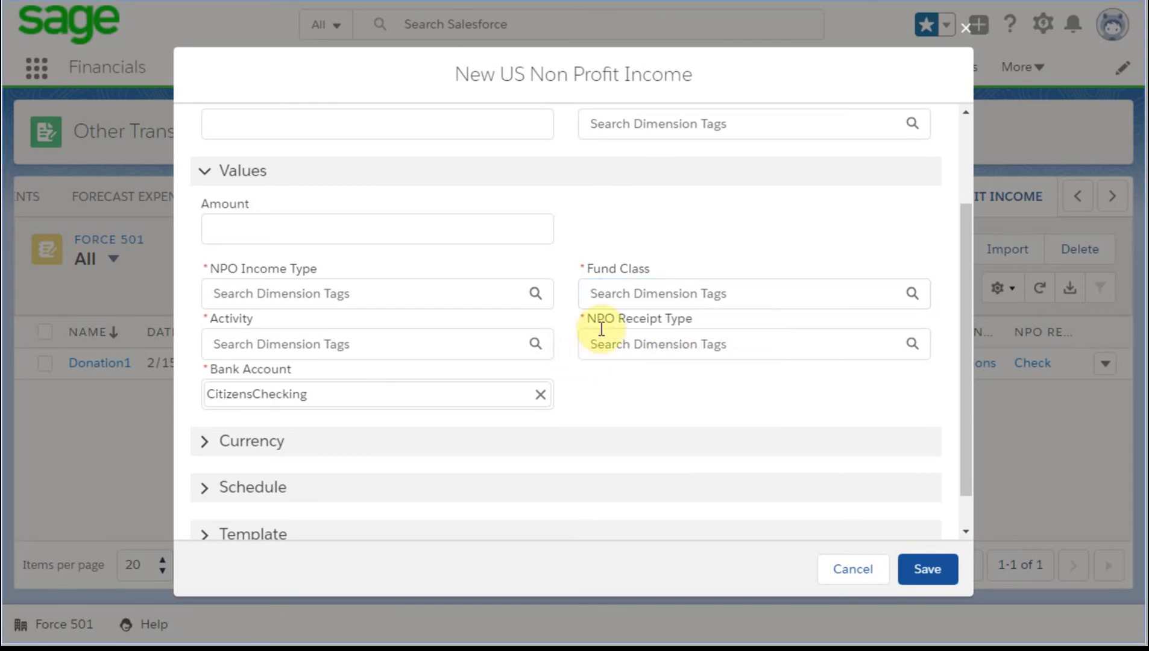
click(601, 347)
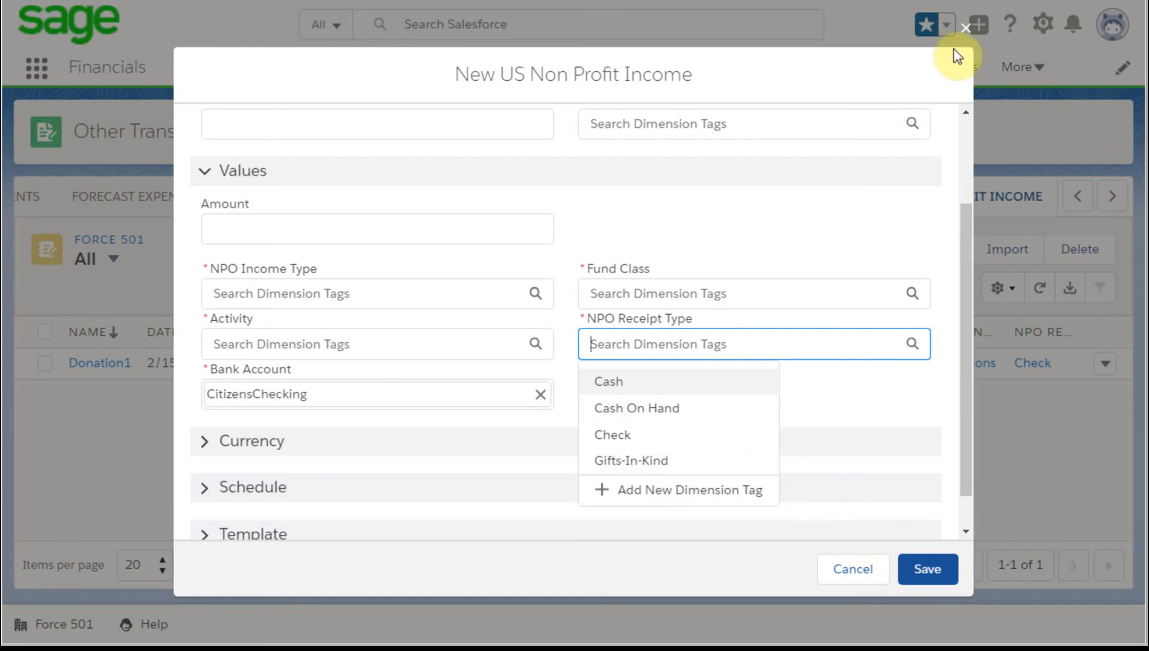
click(964, 32)
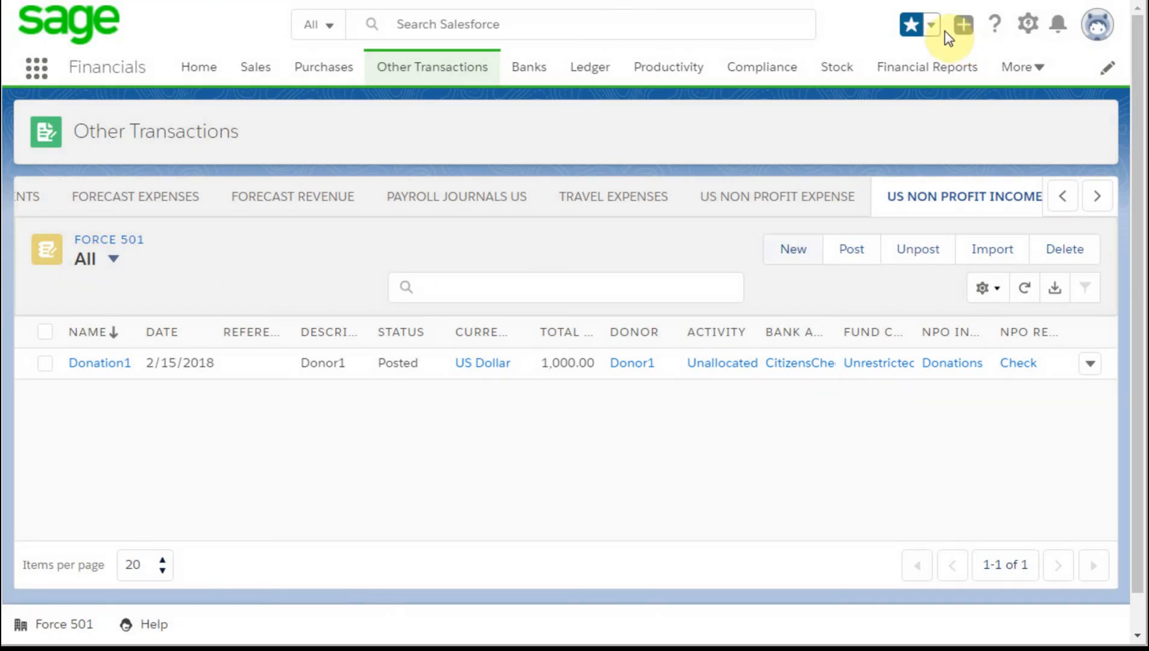